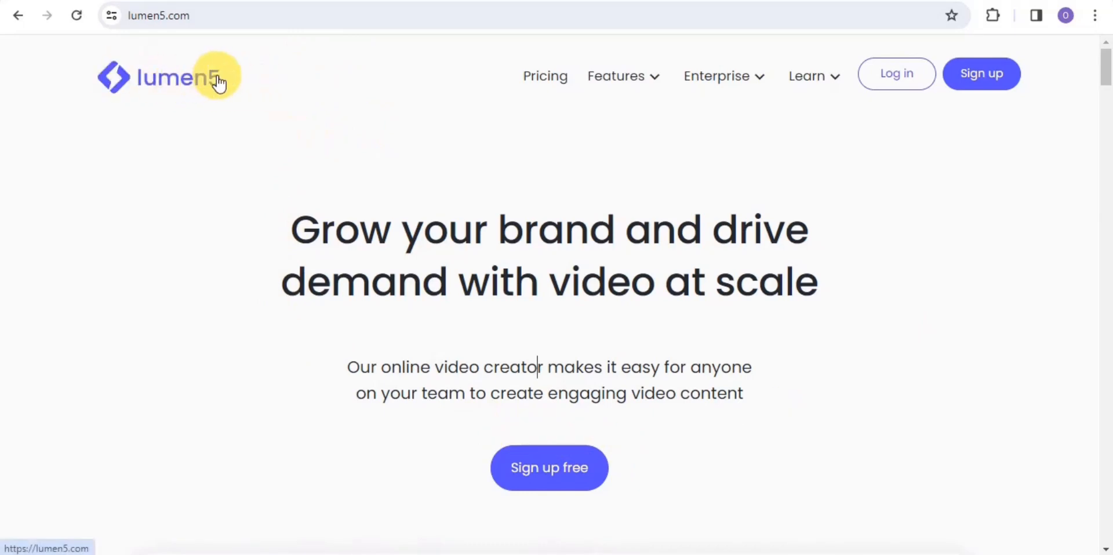
Enter through the free sign-up and start a new video from the Tracer template in the Lines category, in 16:9 format.
click(566, 489)
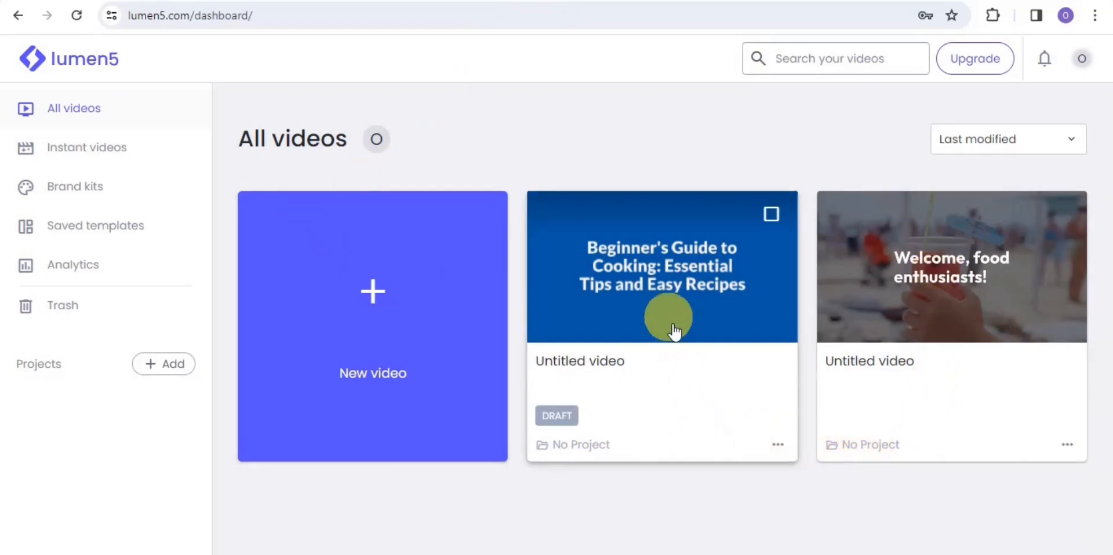
click(367, 293)
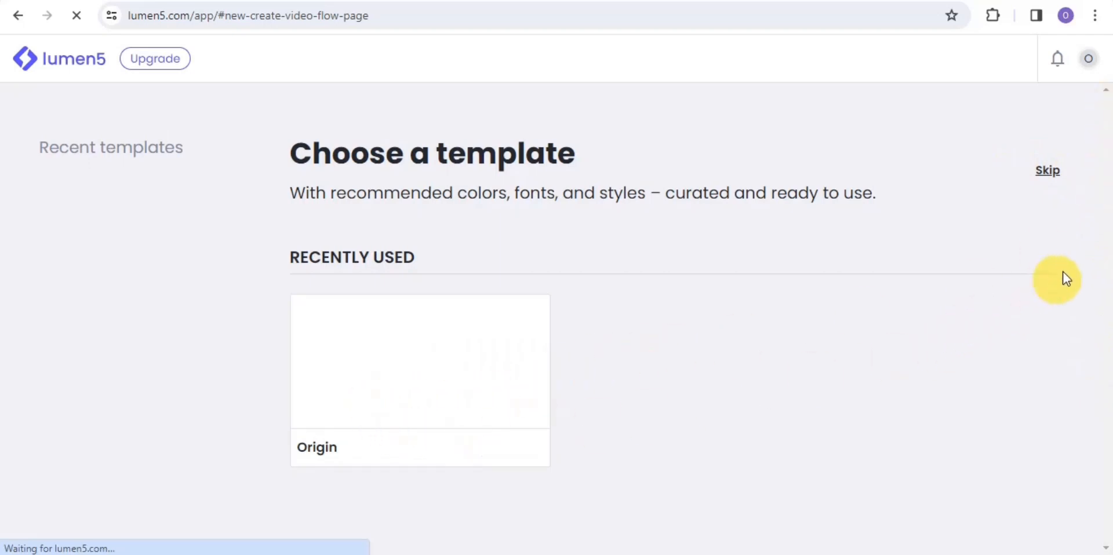
click(1105, 128)
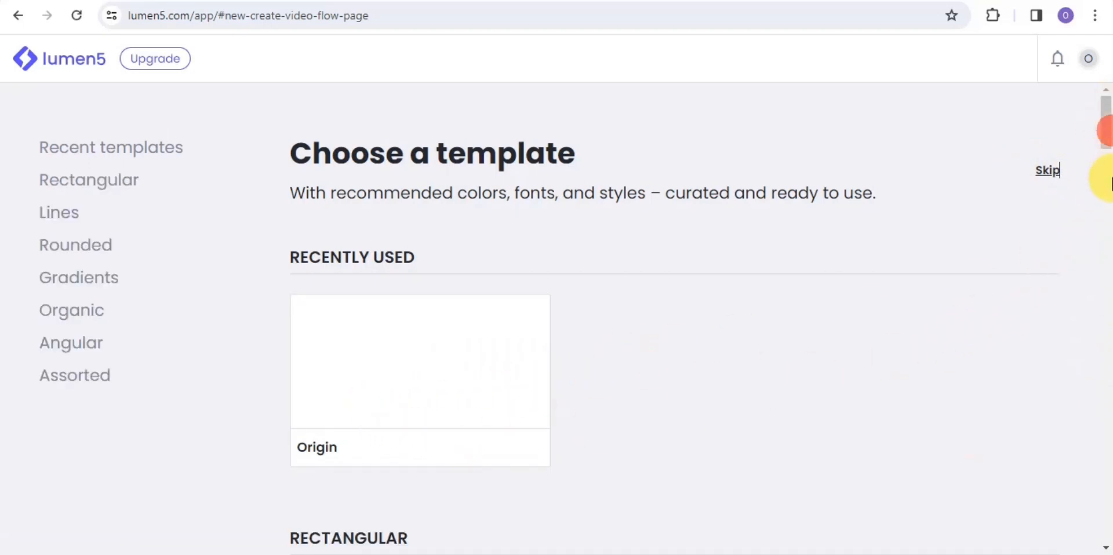
drag(1106, 124, 1084, 223)
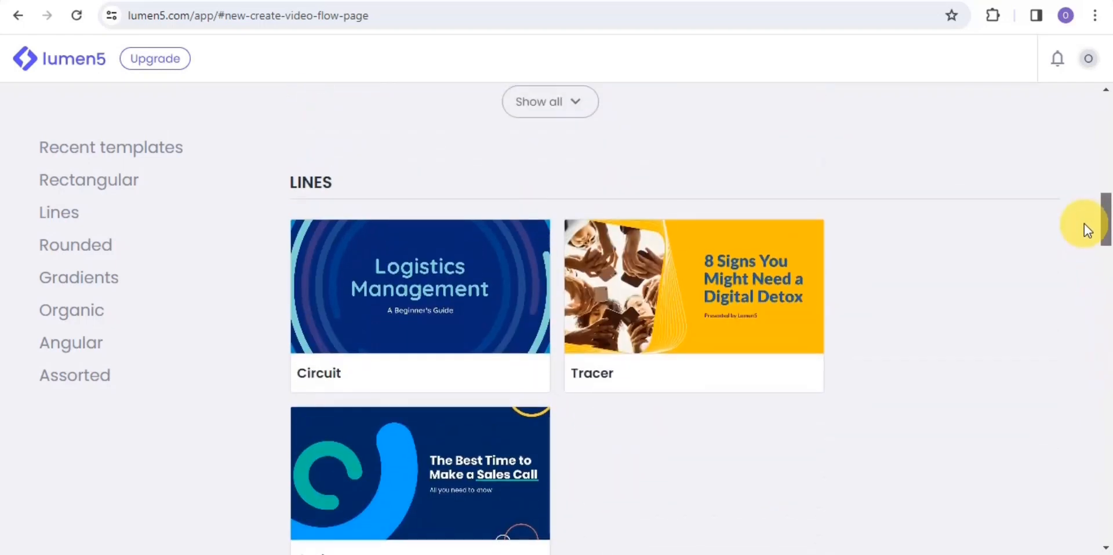
click(685, 313)
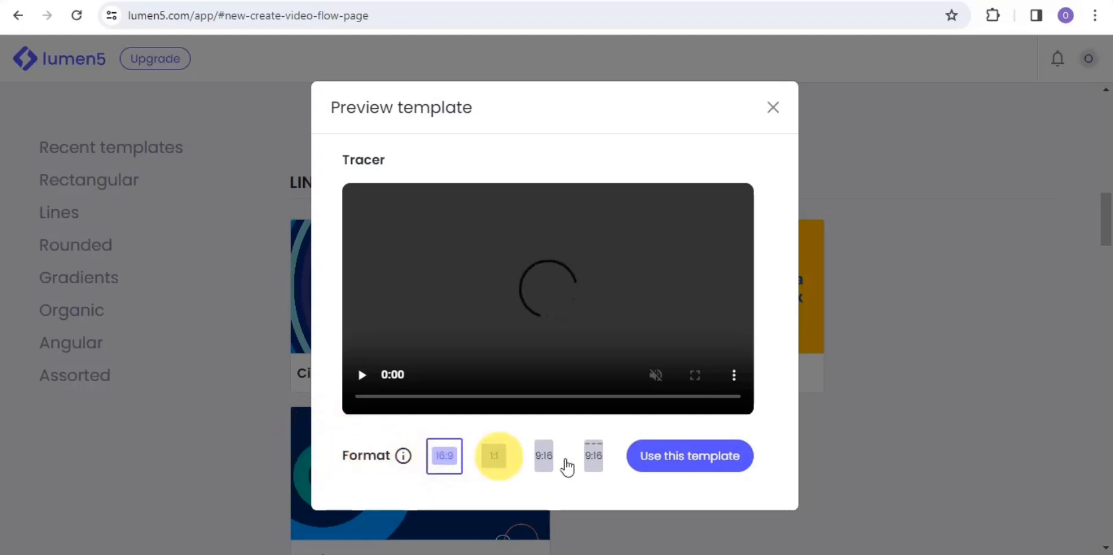
click(666, 464)
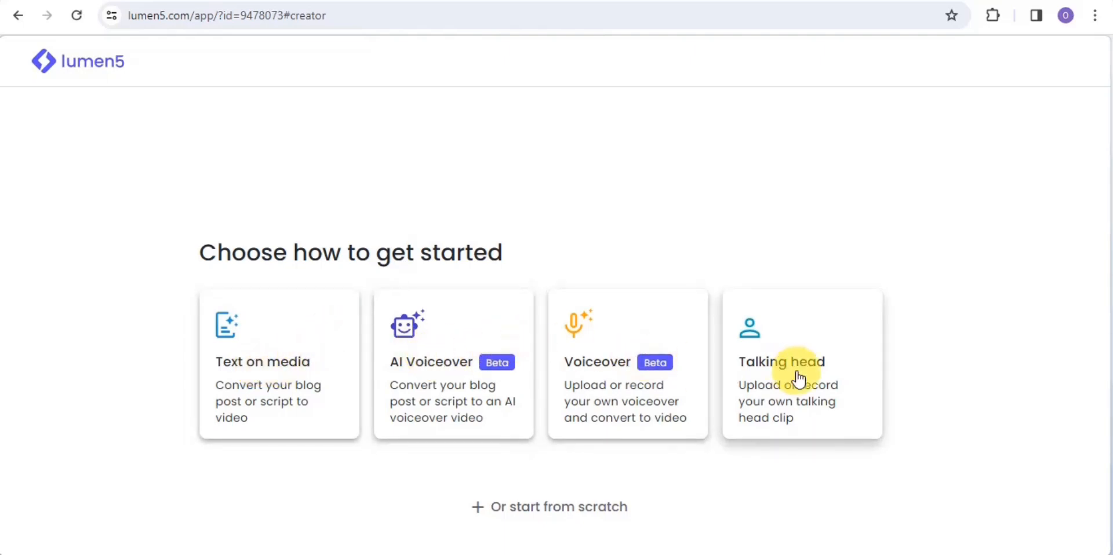
Choose the Text on media workflow and paste the rainforest expedition script as the written content.
click(265, 383)
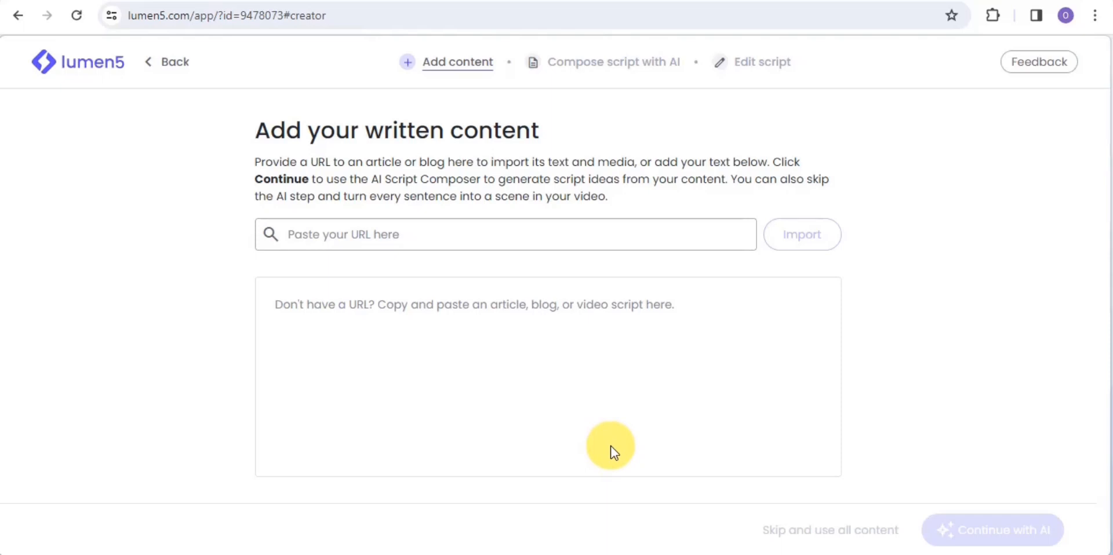
right_click(307, 312)
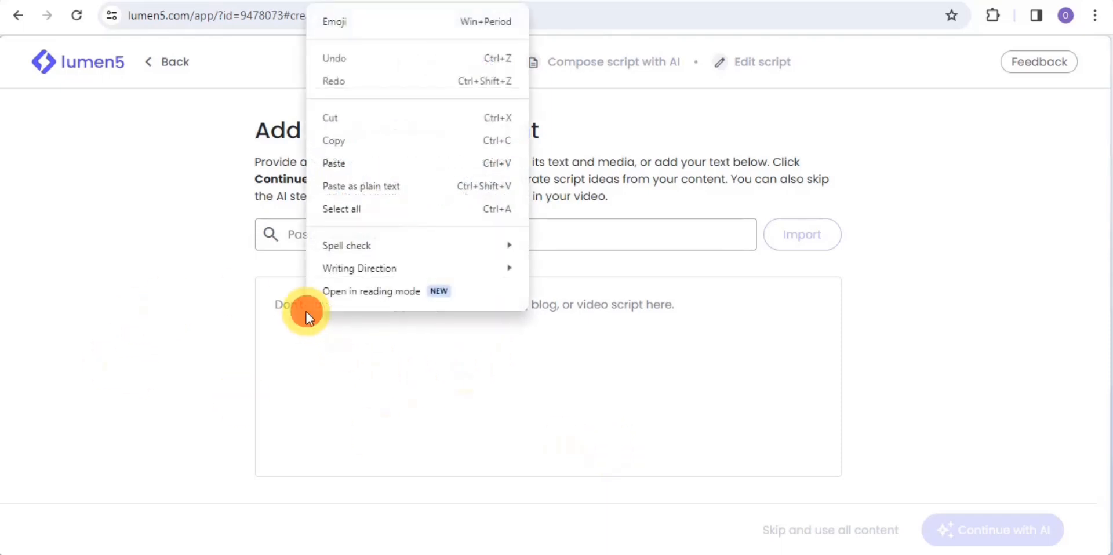
click(329, 162)
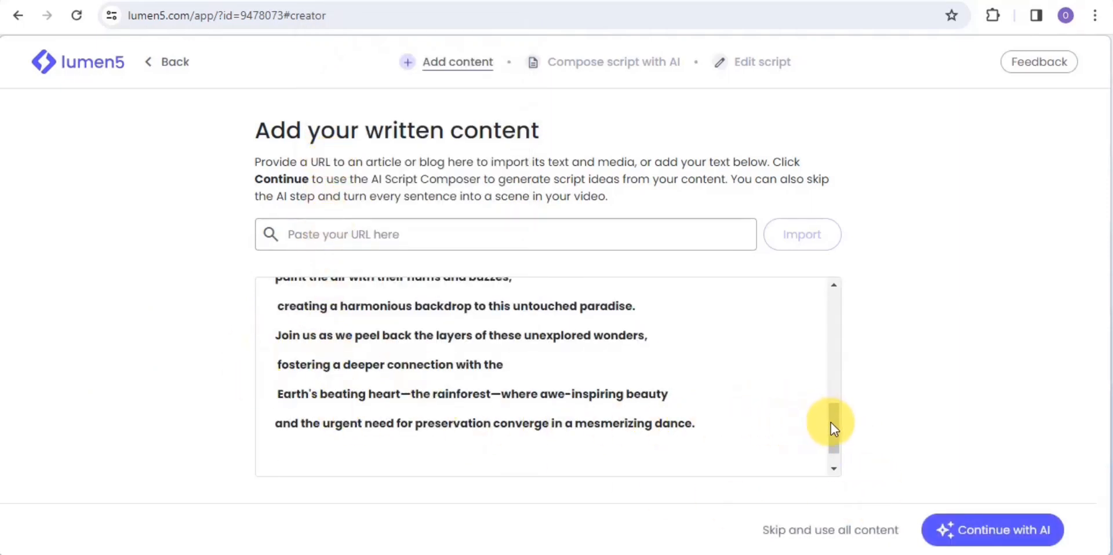
drag(830, 423, 833, 292)
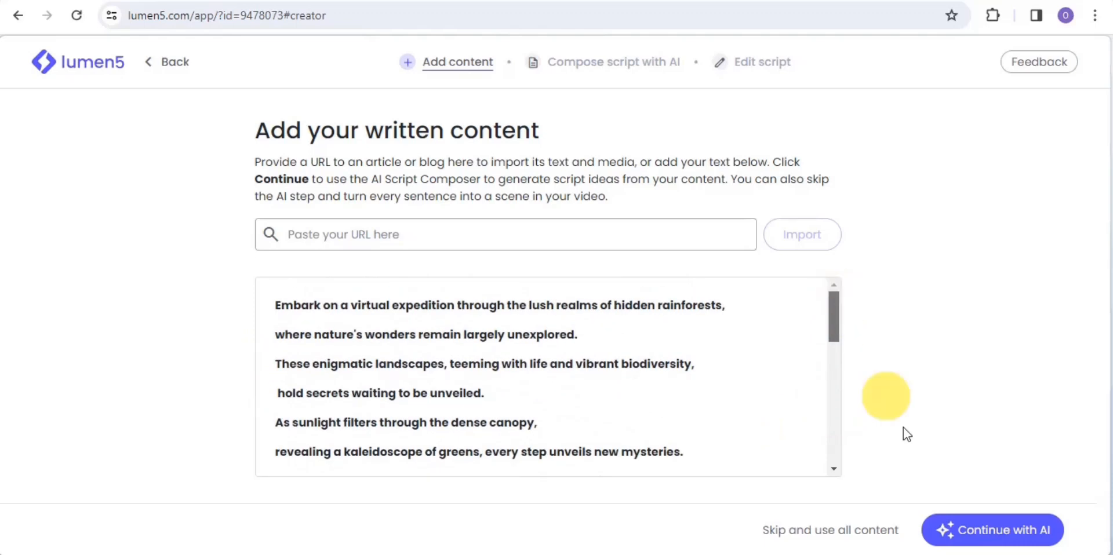
Compose the video script from the pasted content with AI and convert the resulting script to a video.
click(975, 535)
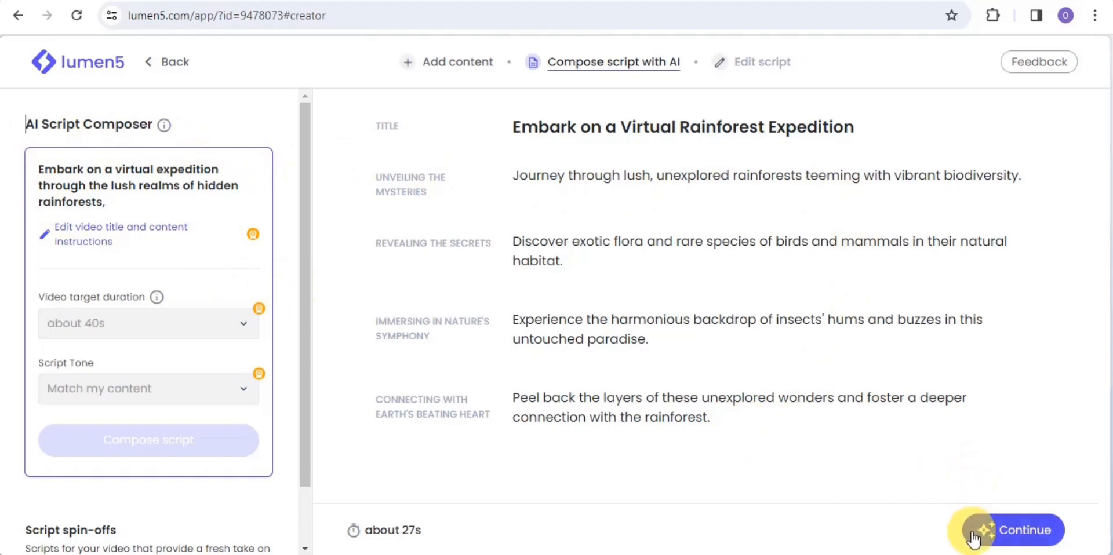
click(1013, 536)
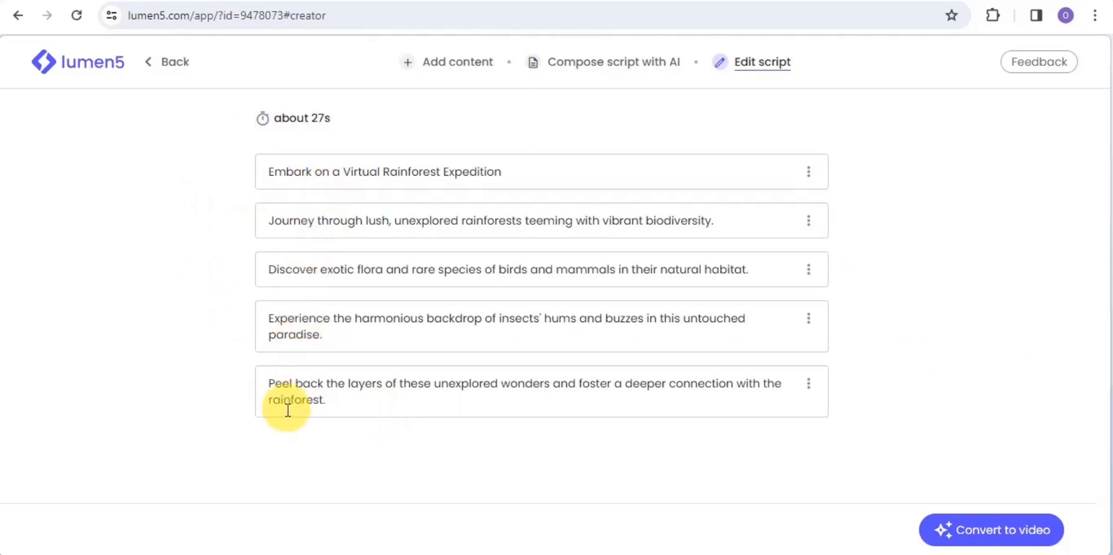
click(999, 532)
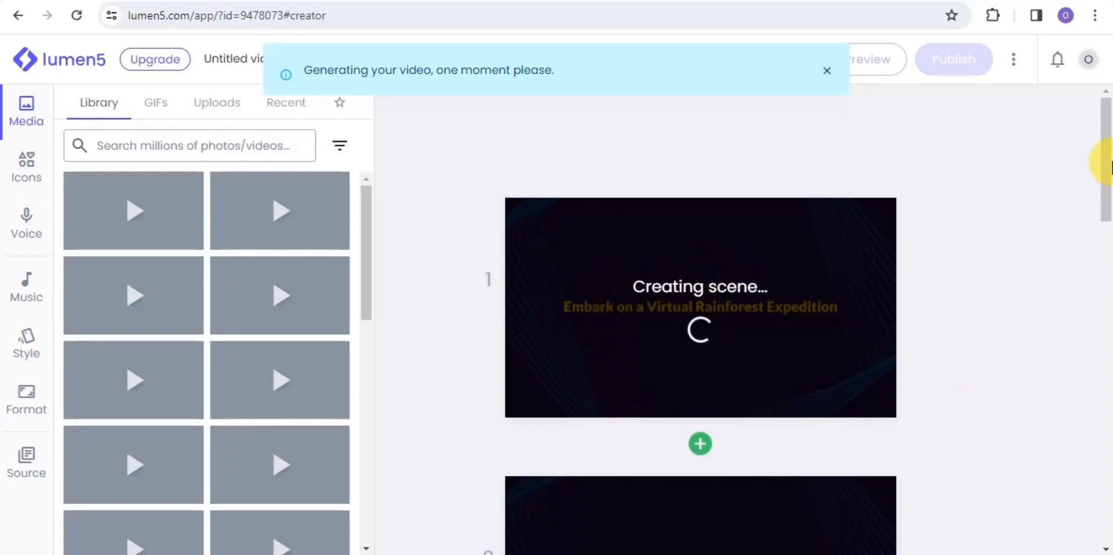
Look over the generated scenes and the editing options of the opening rainforest scene.
drag(1102, 101, 1108, 143)
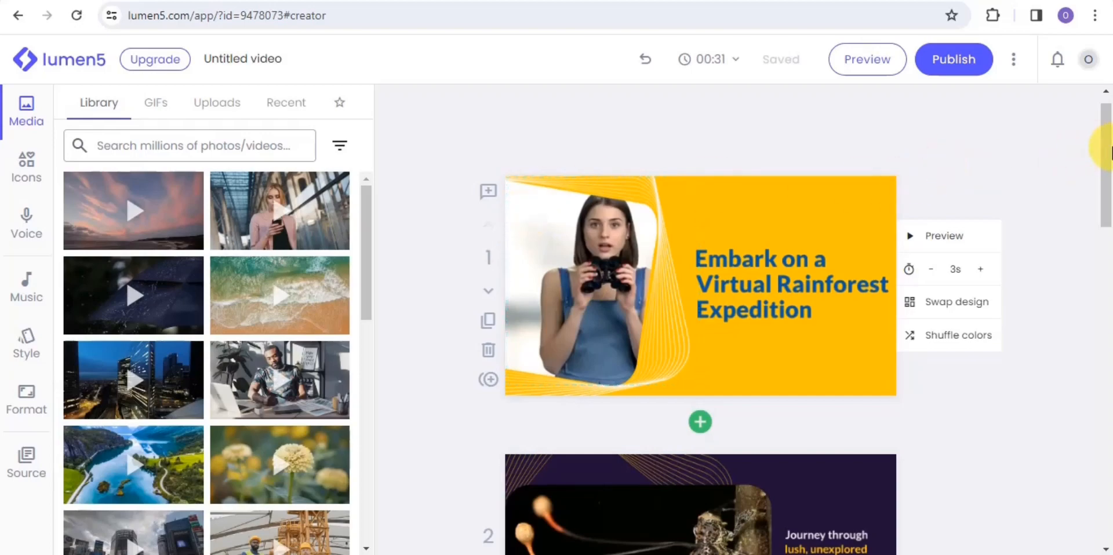
drag(1105, 148, 1054, 141)
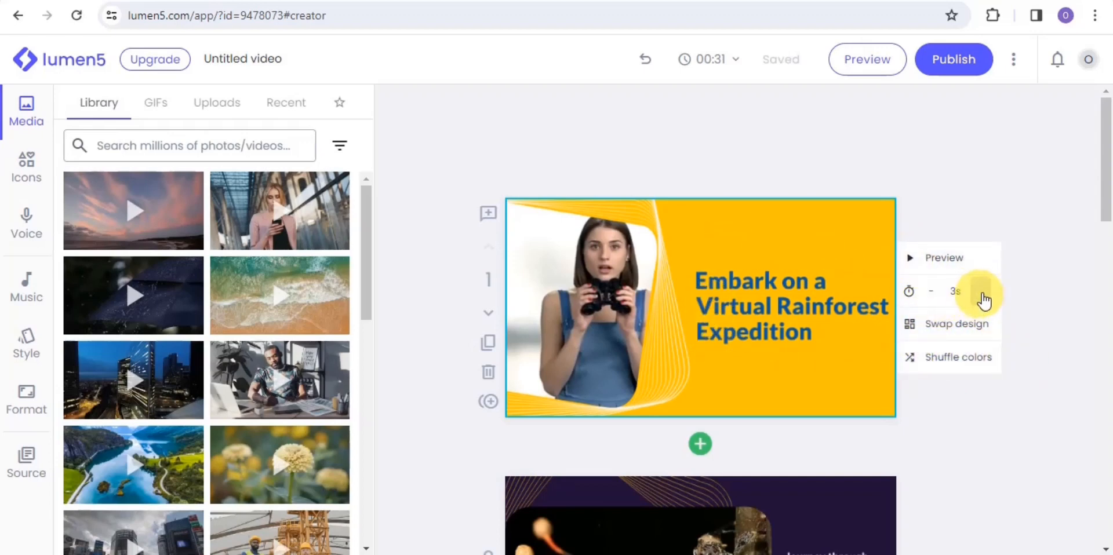
click(921, 192)
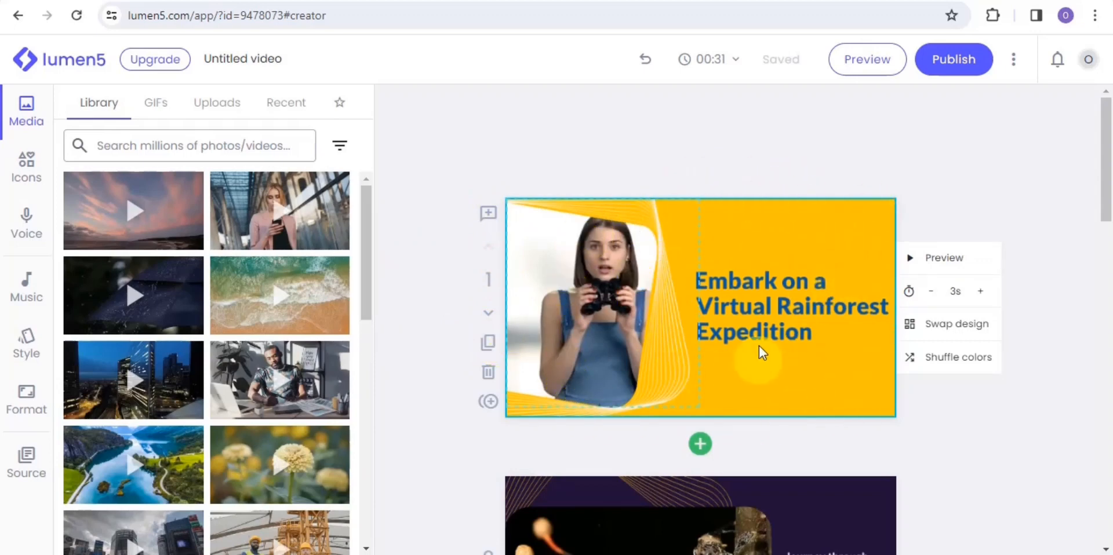
Examine the available media sources, including GIFs and uploads, and the icon library with its upload option.
click(28, 104)
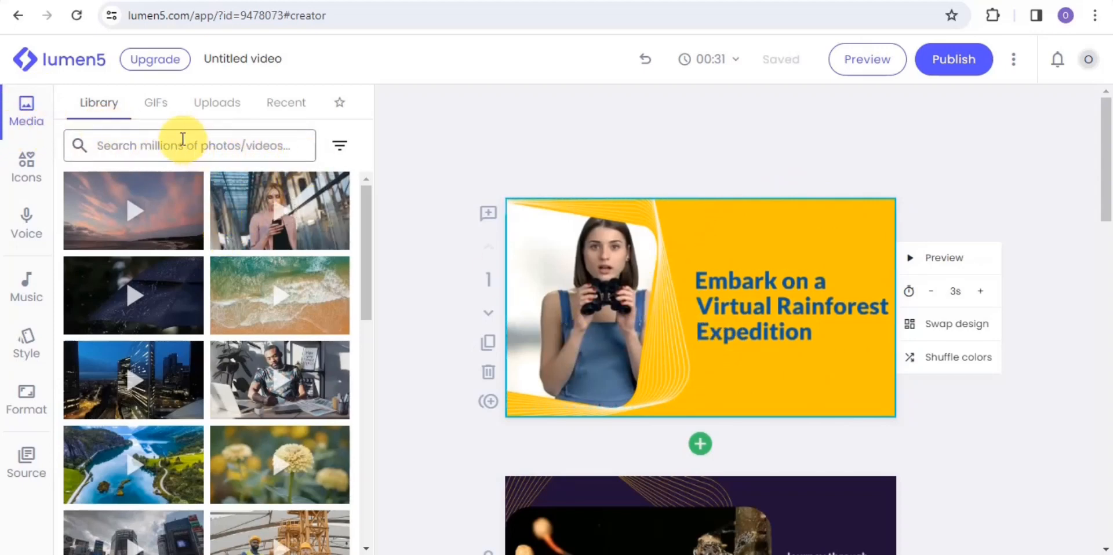
click(168, 120)
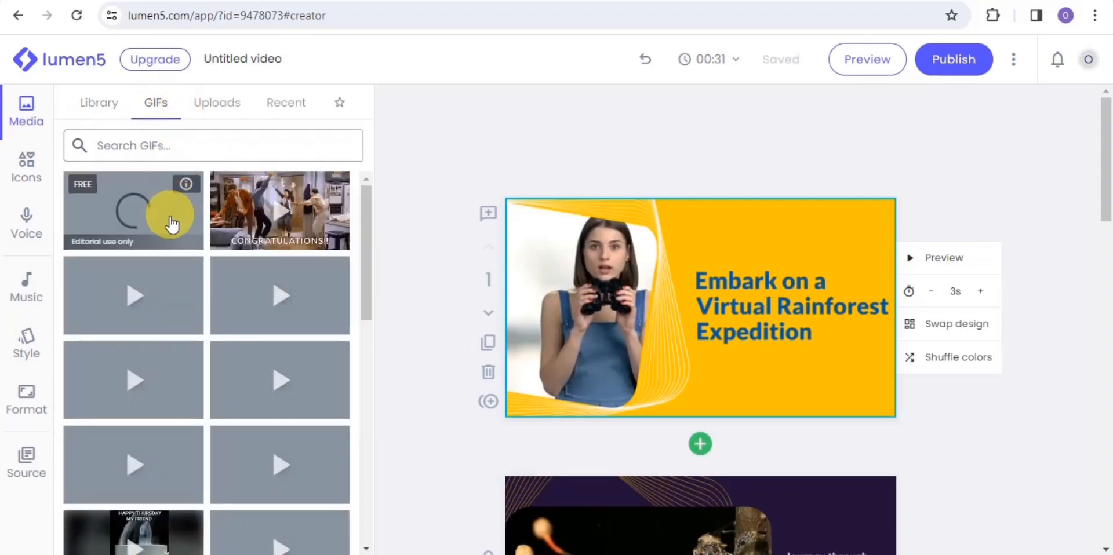
click(227, 99)
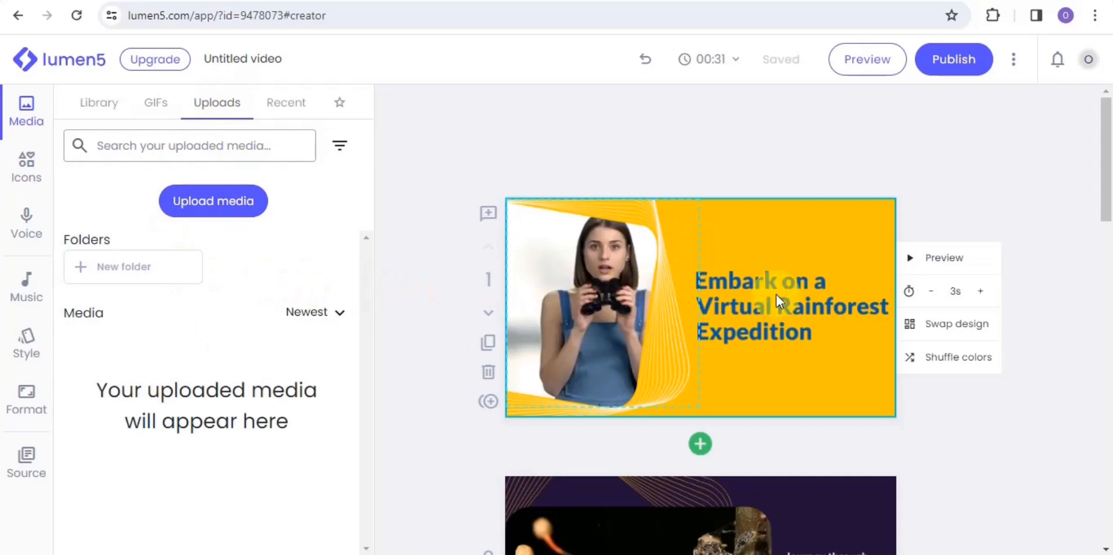
click(32, 184)
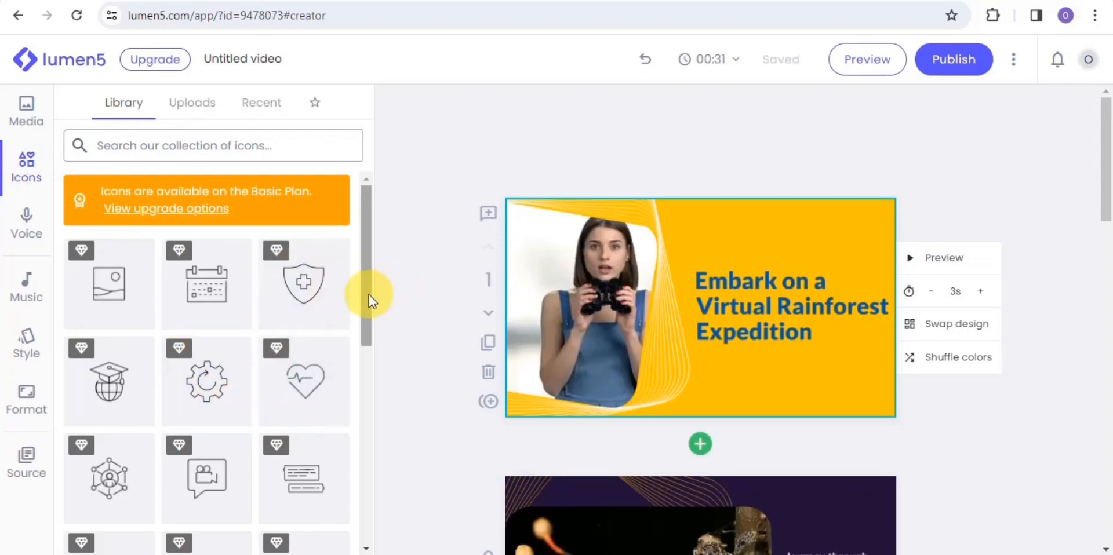
drag(366, 300, 331, 281)
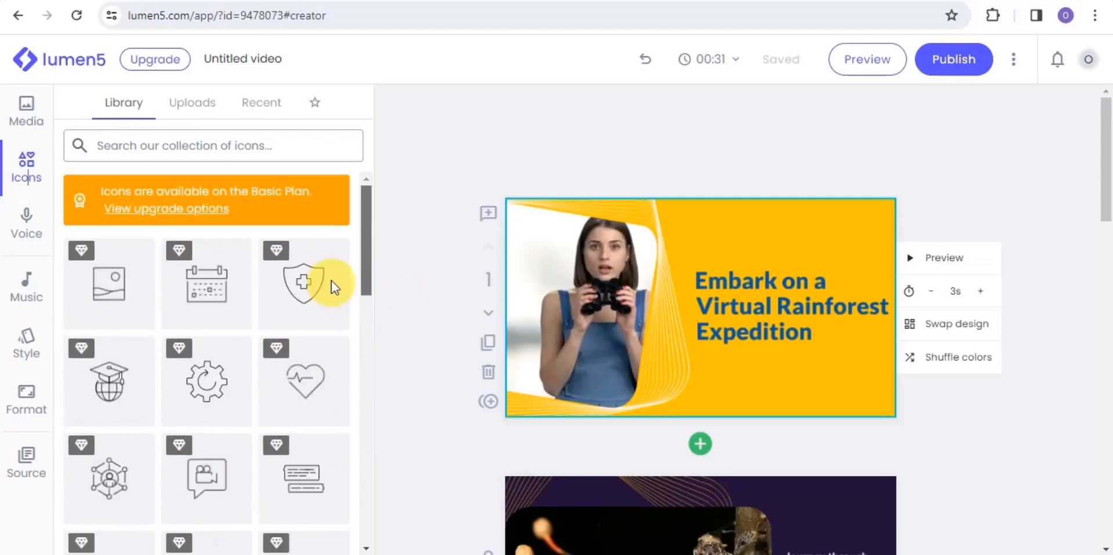
click(177, 103)
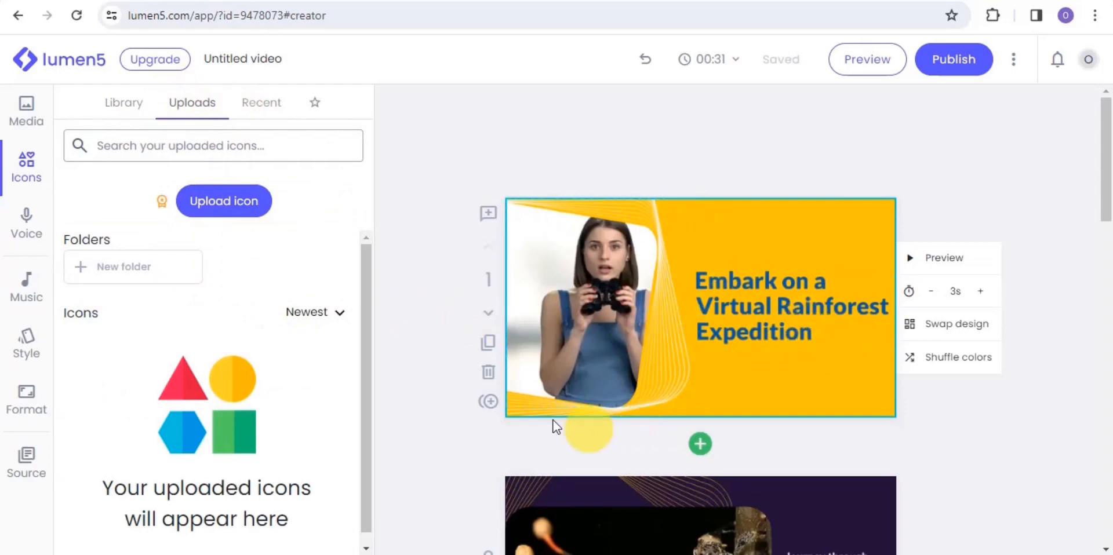
Examine the voiceover upload option and the music tracks and music uploads.
click(42, 235)
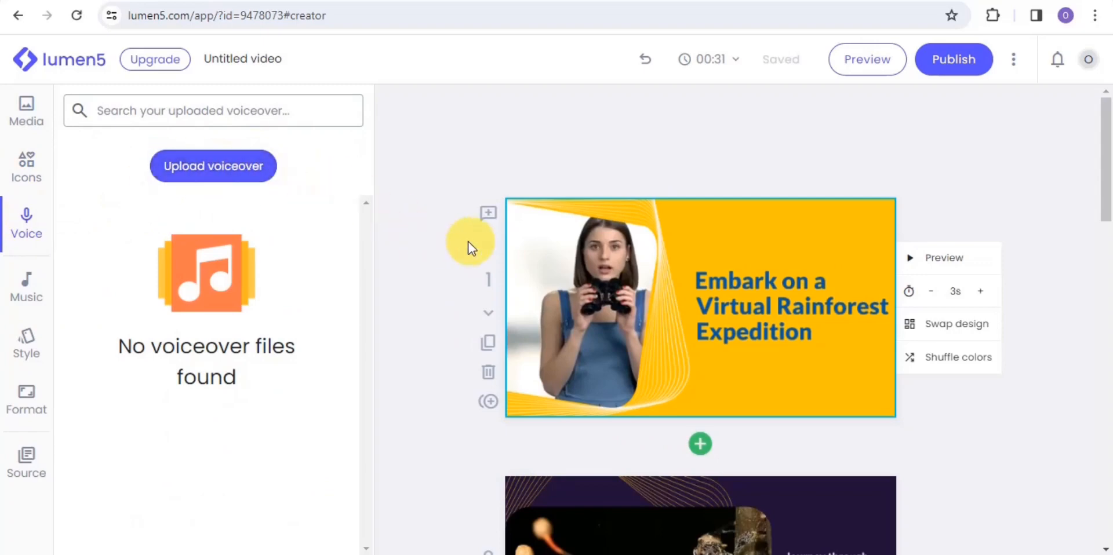
click(32, 287)
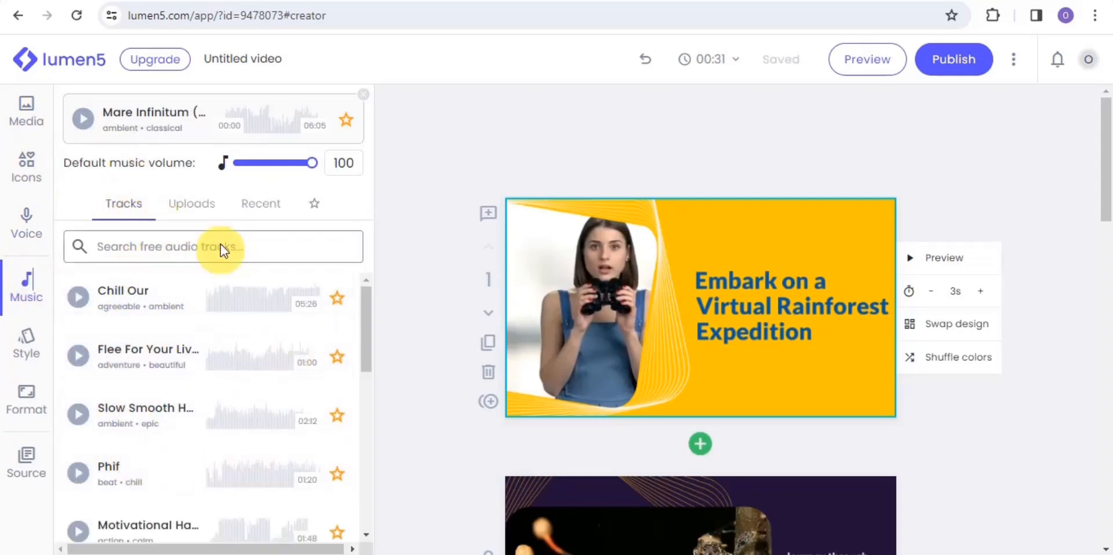
click(184, 212)
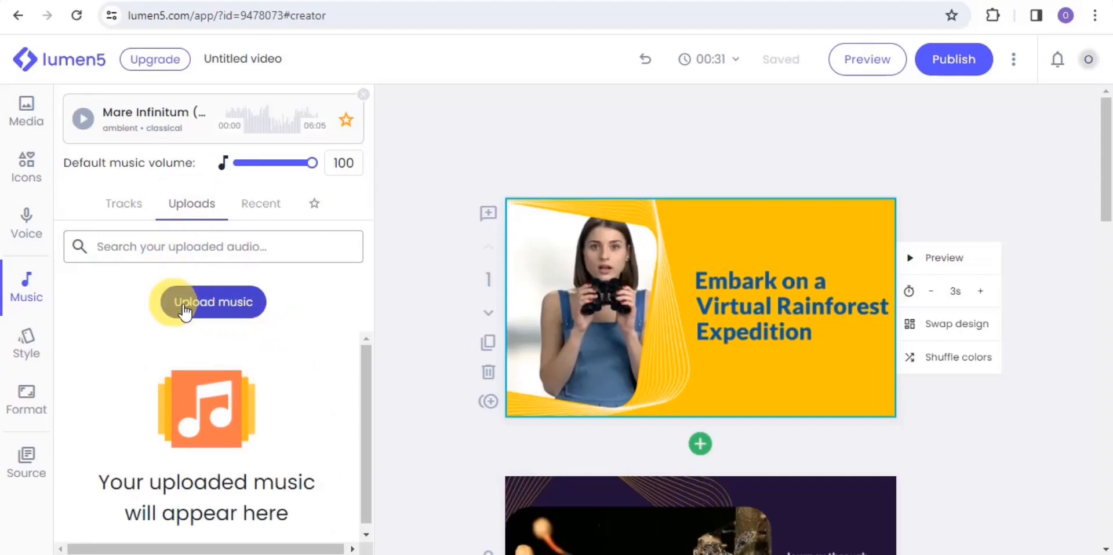
Review the brand style settings and the available video resolutions and aspect-ratio formats.
click(30, 341)
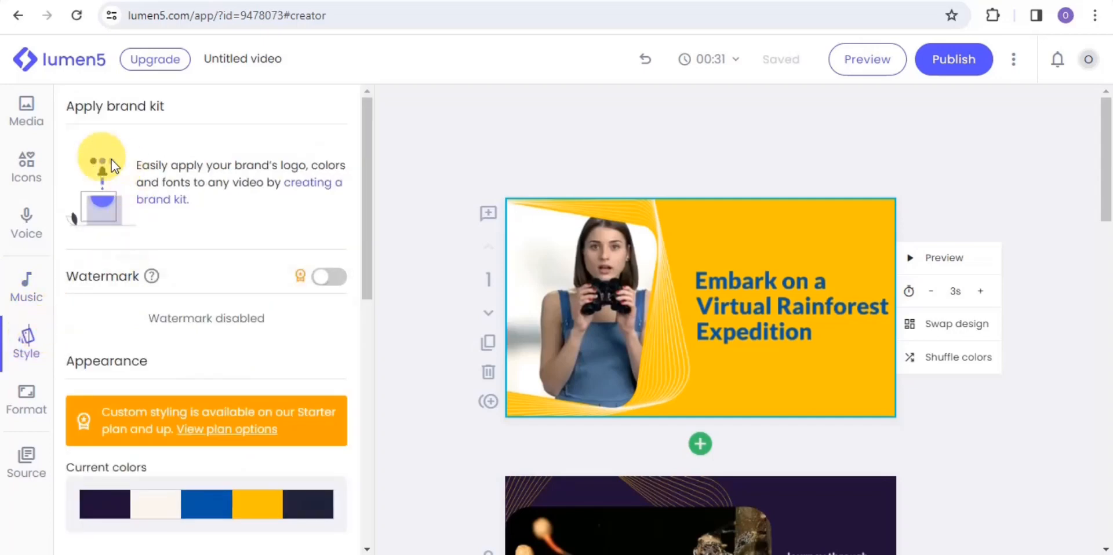
click(26, 406)
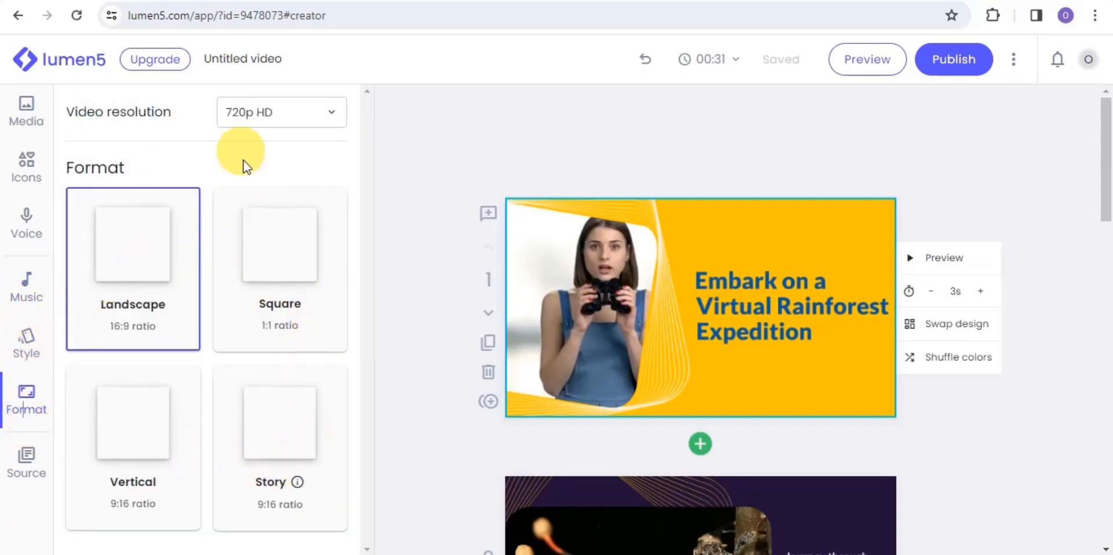
click(262, 114)
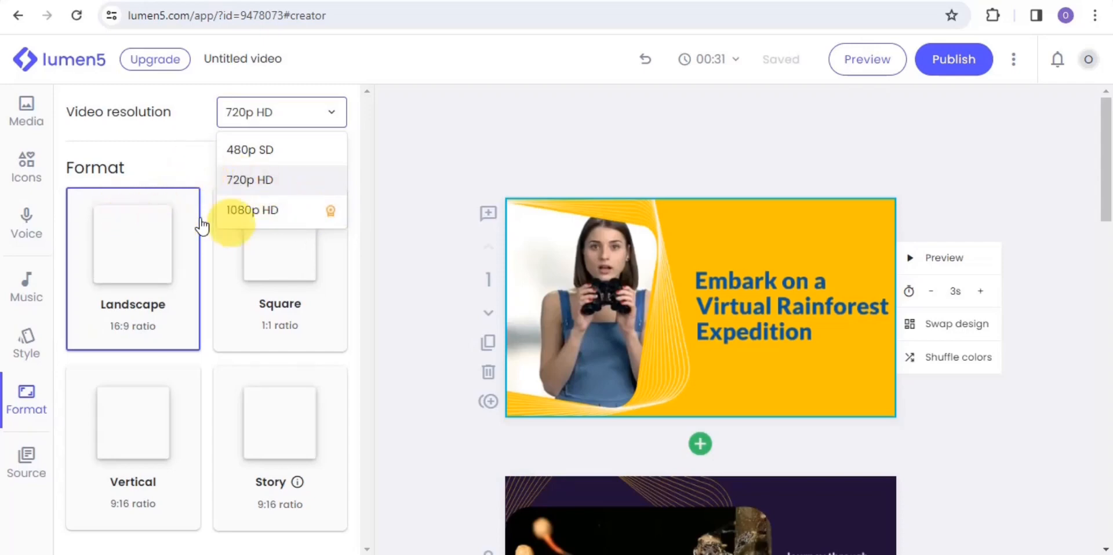
click(411, 123)
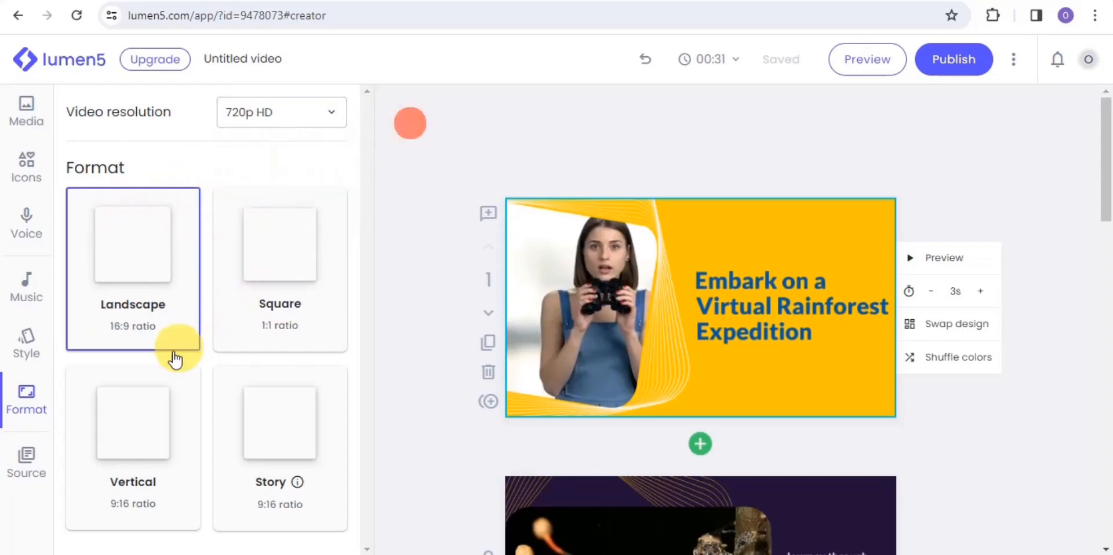
Read through the video's source content and return to the uploaded media.
click(13, 464)
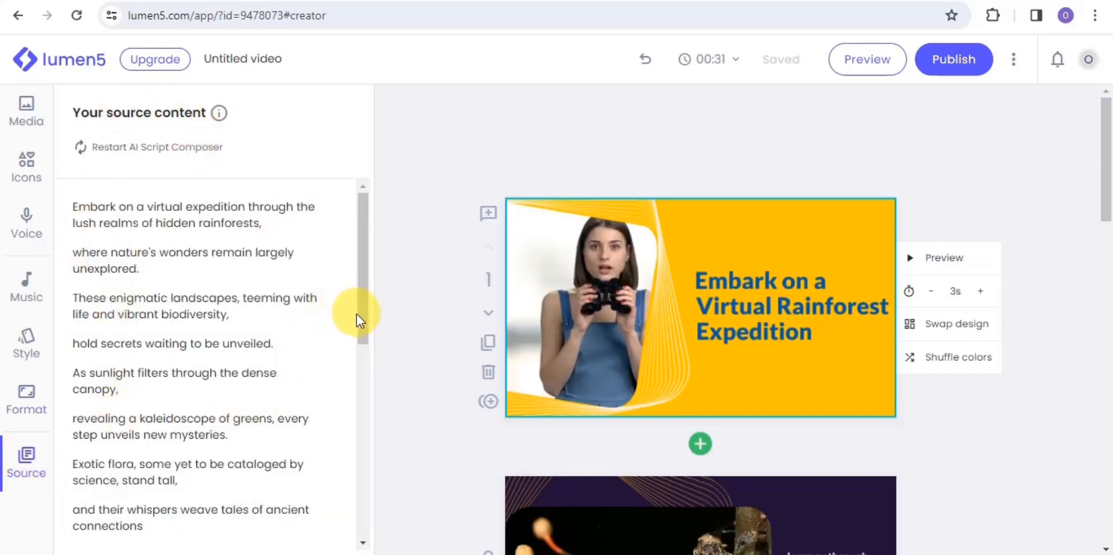
drag(356, 315, 347, 273)
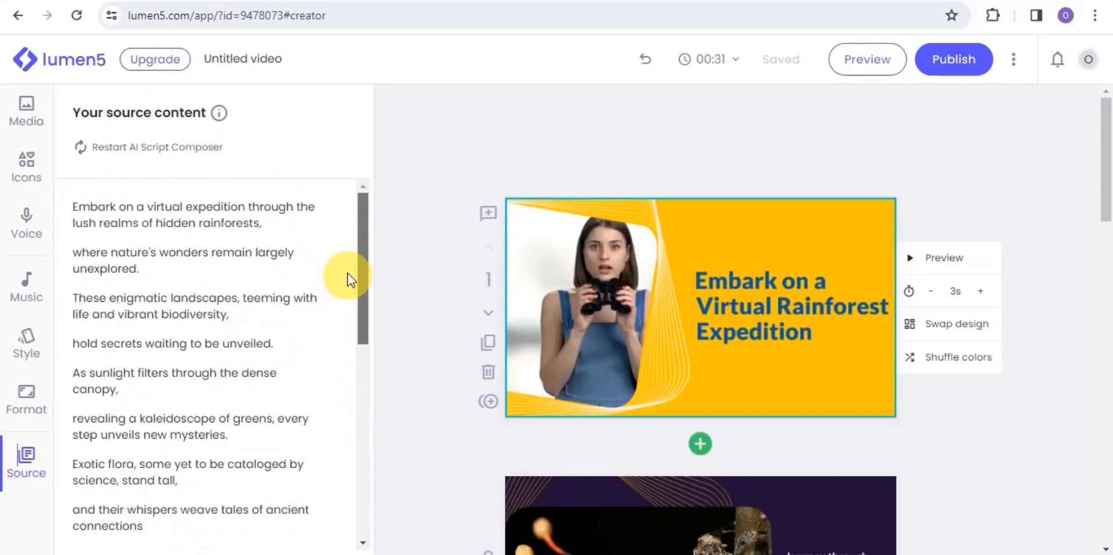
click(25, 105)
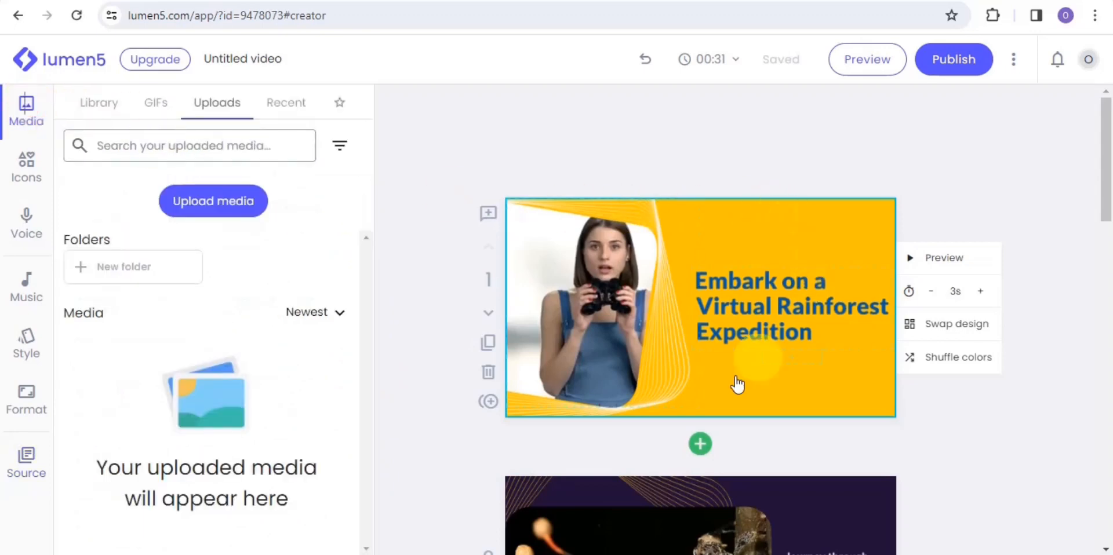
Preview the whole video, pause it during the second scene, and close the preview.
click(835, 62)
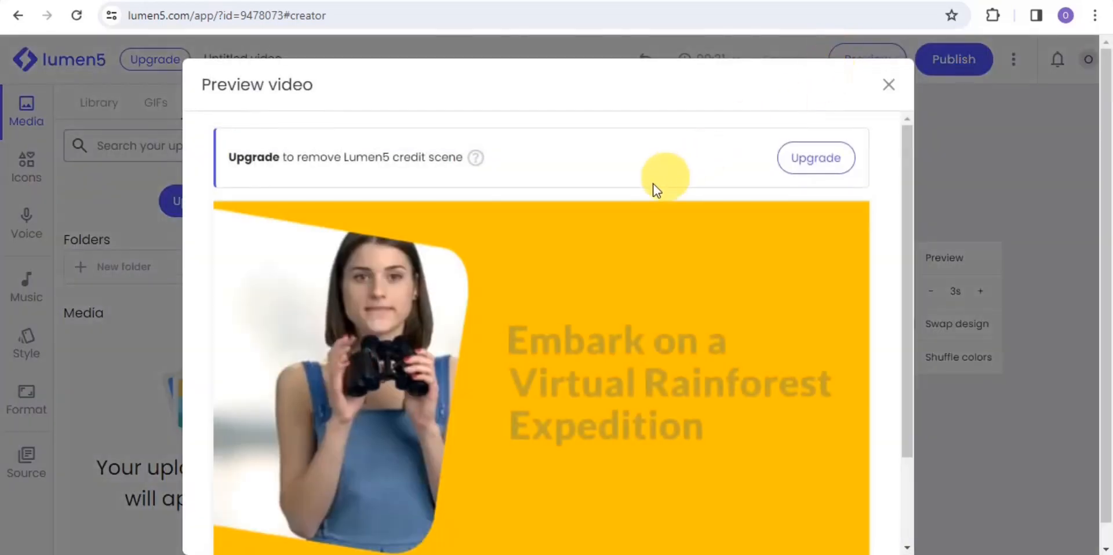
drag(905, 238, 914, 308)
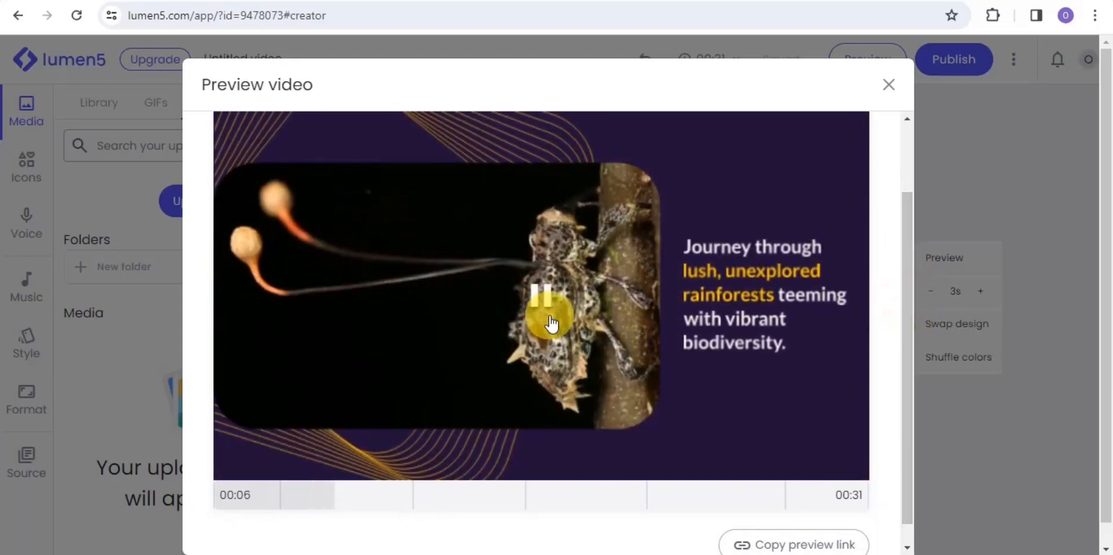
click(539, 301)
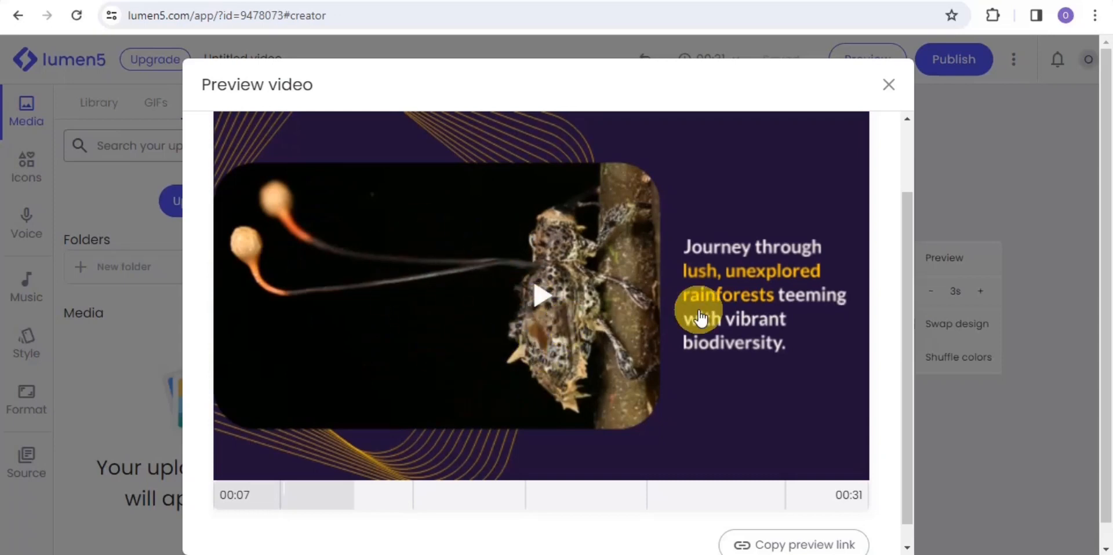
click(882, 87)
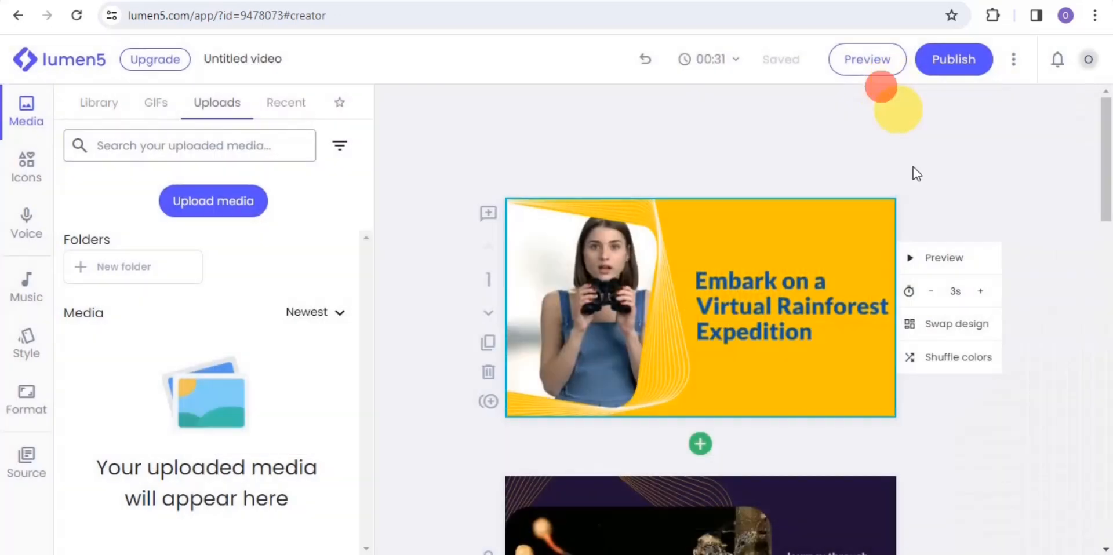
Publish the finished rainforest video.
click(962, 71)
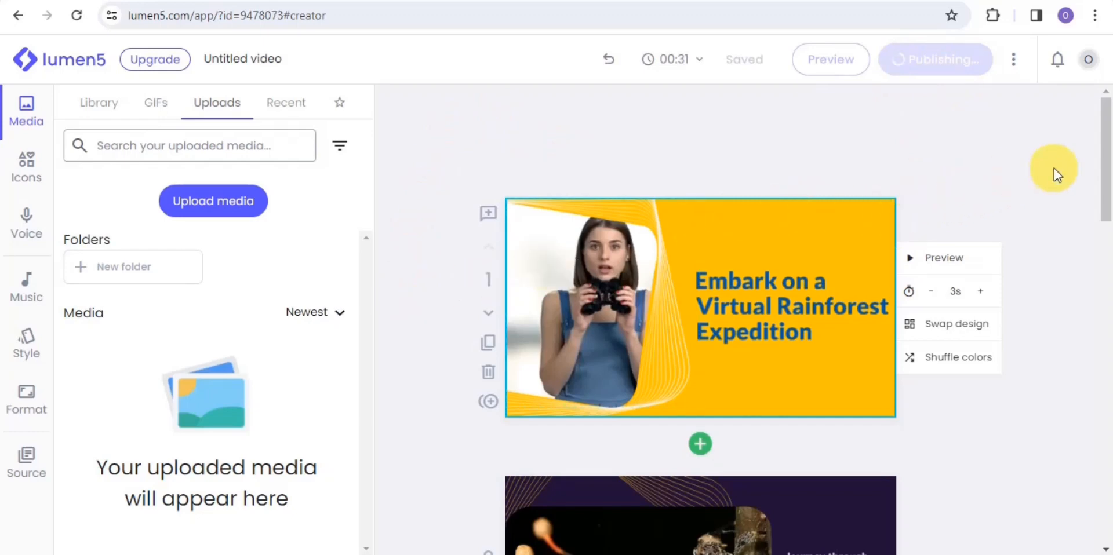
drag(1108, 174, 1107, 212)
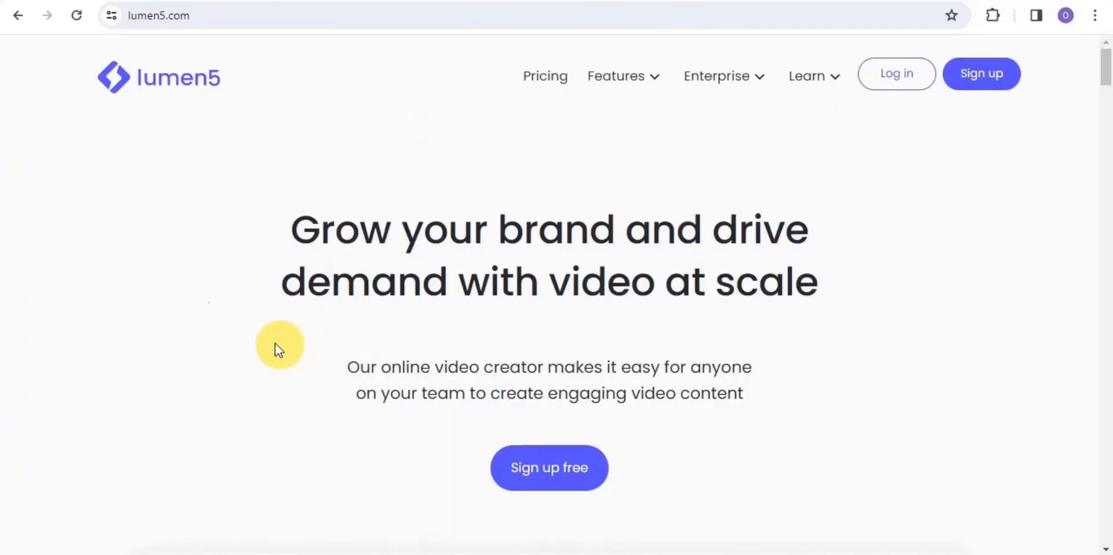